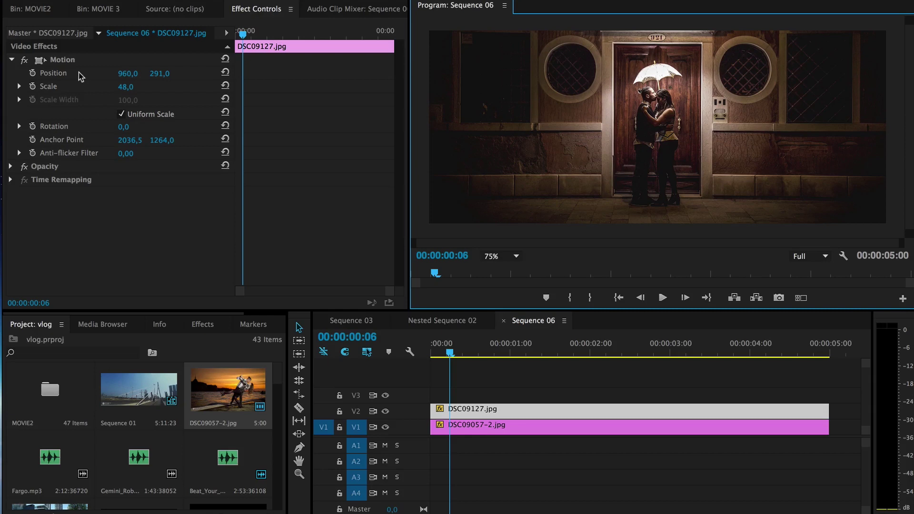
- Collapse the Motion properties of DSC09127.jpg in Effect Controls
{"action": "left_click", "coordinate": [12, 60]}
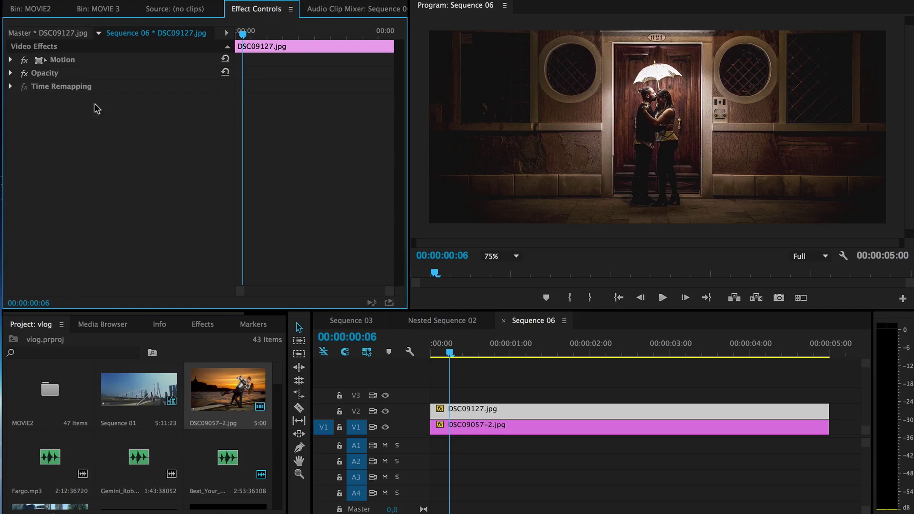
- Search the effects for 'transform' and apply Distort > Transform to DSC09127.jpg
{"action": "left_click", "coordinate": [212, 323]}
{"action": "left_click", "coordinate": [124, 342]}
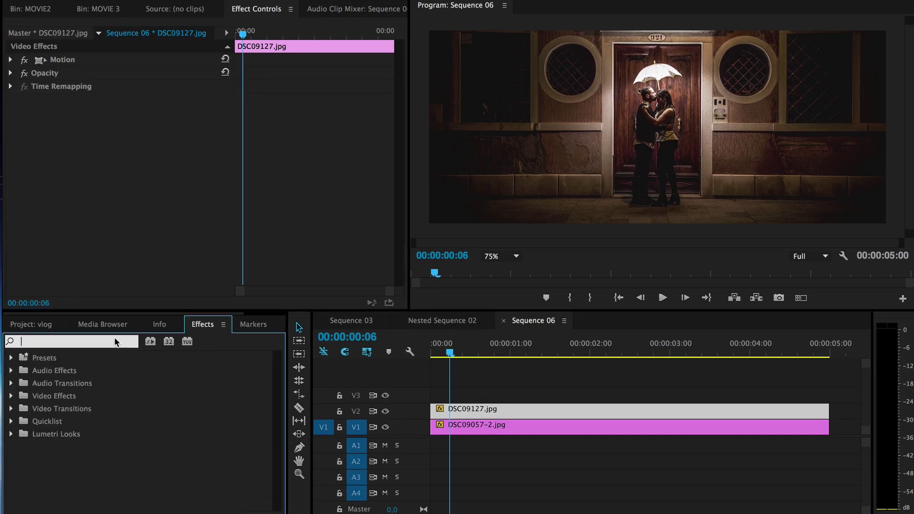
{"action": "type", "text": "transfor"}
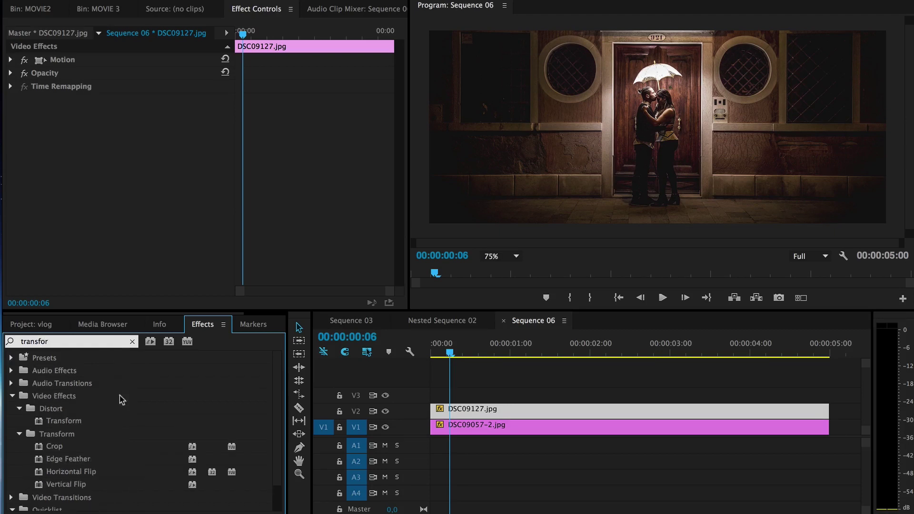
{"action": "left_click", "coordinate": [74, 422]}
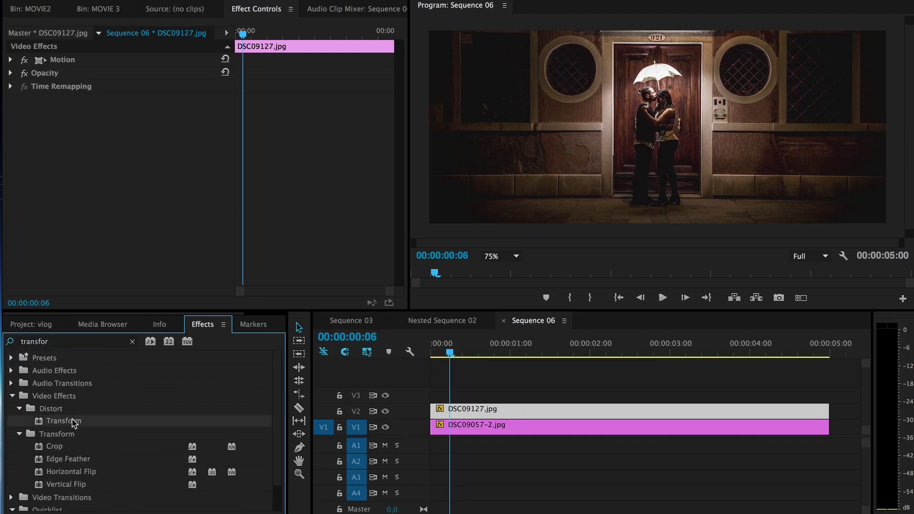
{"action": "left_click_drag", "start_coordinate": [78, 423], "coordinate": [86, 205]}
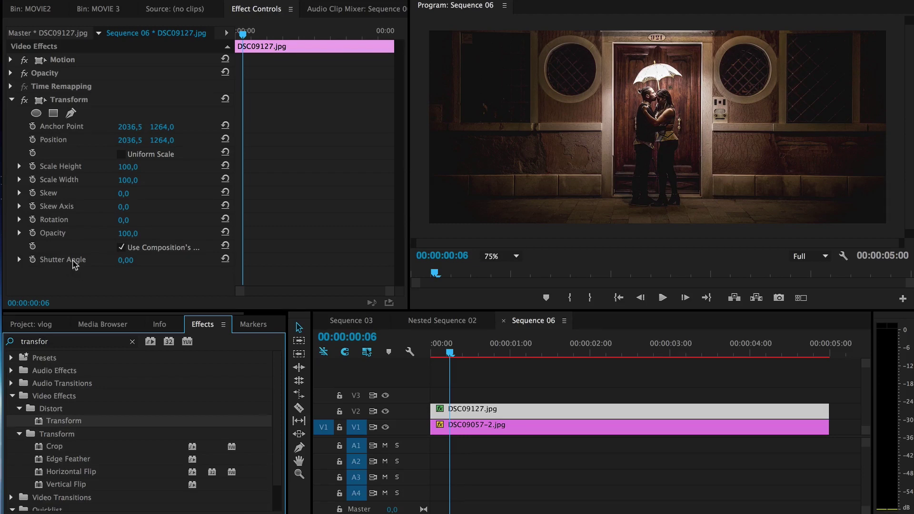
- Turn off 'Use Composition's Shutter Angle' and set the Transform Shutter Angle to 180
{"action": "left_click", "coordinate": [121, 248]}
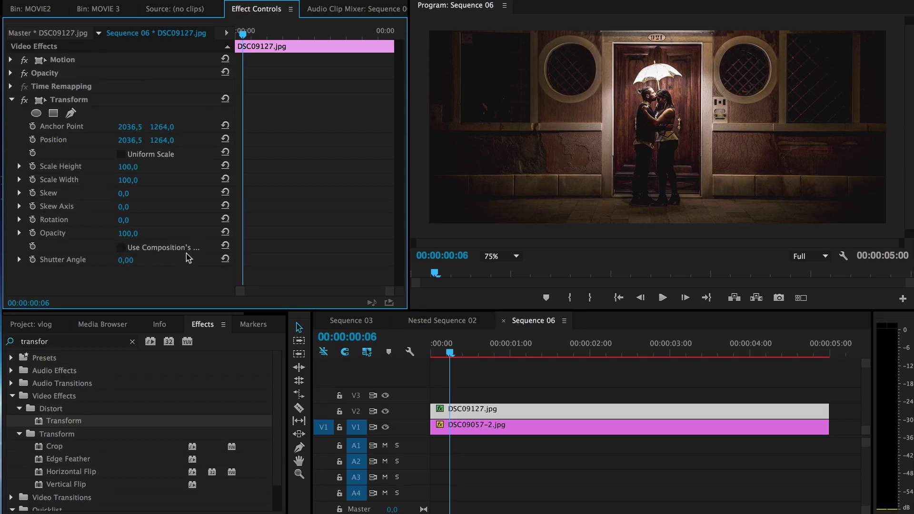
{"action": "left_click", "coordinate": [123, 259]}
{"action": "left_click", "coordinate": [121, 261]}
{"action": "type", "text": "180"}
{"action": "key", "text": "Delete"}
{"action": "left_click", "coordinate": [156, 279]}
- Trim DSC09127.jpg's end and shift DSC09057-2.jpg to start at 00:00:01:03, overlapping it
{"action": "left_click_drag", "start_coordinate": [821, 404], "coordinate": [551, 400]}
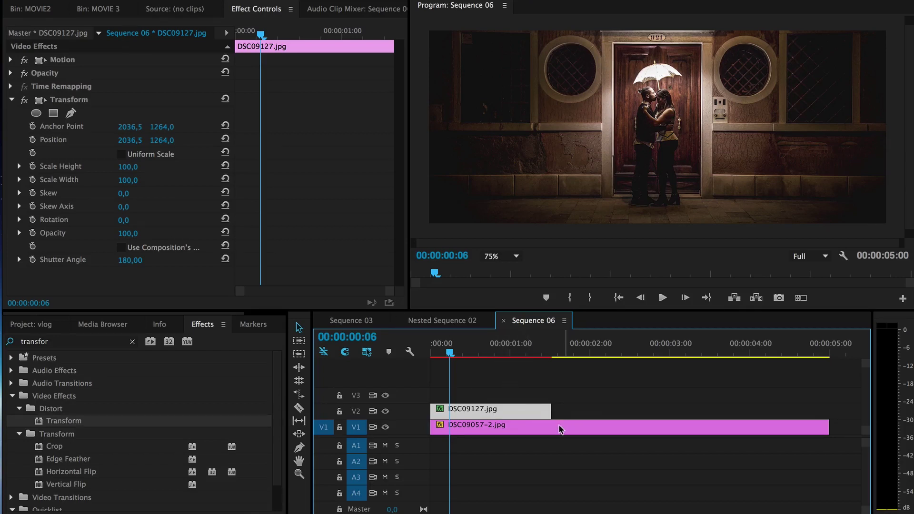
{"action": "left_click_drag", "start_coordinate": [542, 426], "coordinate": [629, 427]}
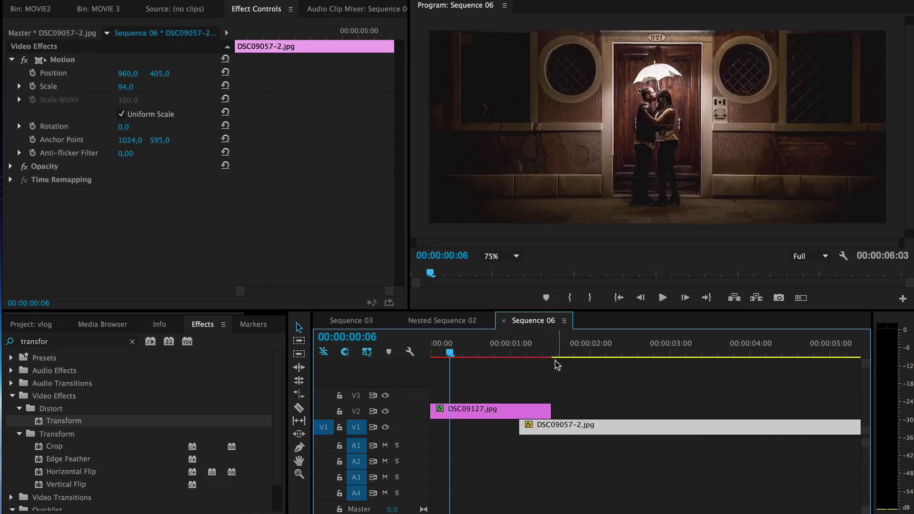
{"action": "left_click", "coordinate": [553, 355]}
{"action": "left_click_drag", "start_coordinate": [552, 355], "coordinate": [550, 356]}
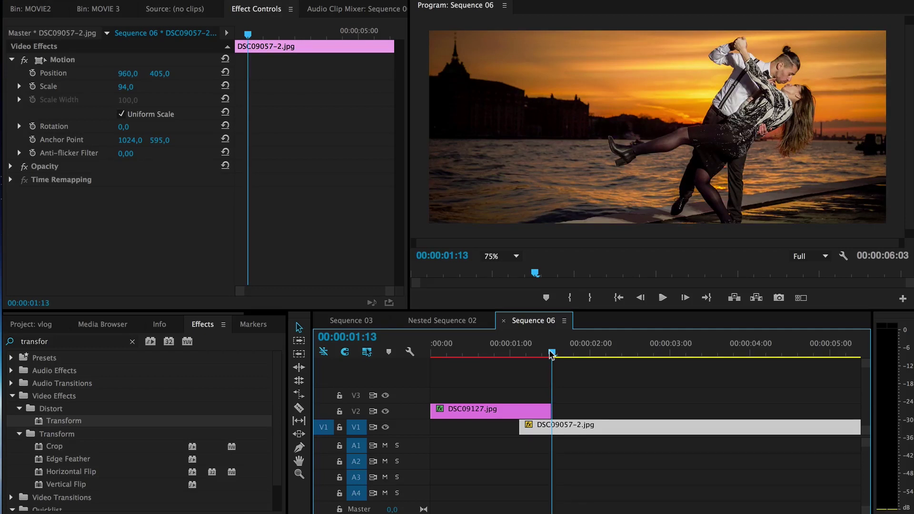
{"action": "key", "text": "Left"}
{"action": "key", "text": "Left"}
{"action": "key", "text": "Left"}
{"action": "key", "text": "Left"}
{"action": "key", "text": "Left"}
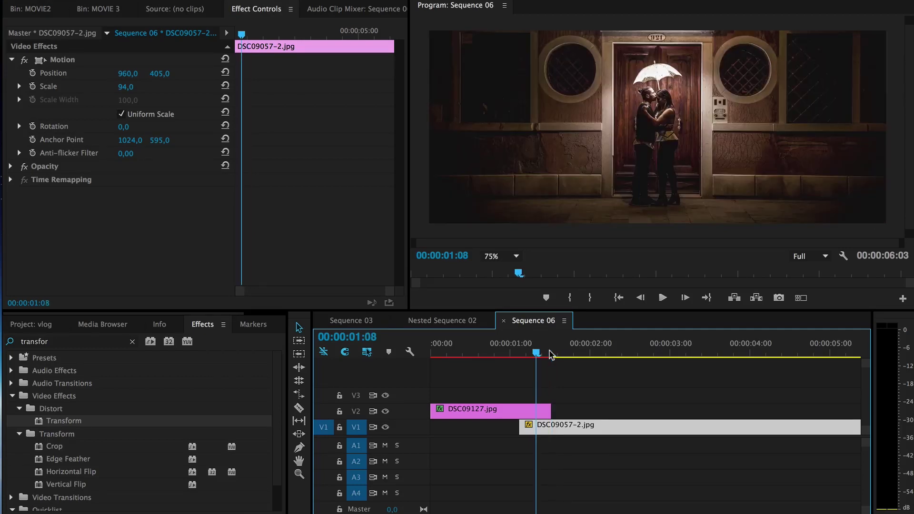
{"action": "key", "text": "Left"}
{"action": "key", "text": "Left"}
{"action": "key", "text": "Left"}
{"action": "key", "text": "Left"}
{"action": "key", "text": "Left"}
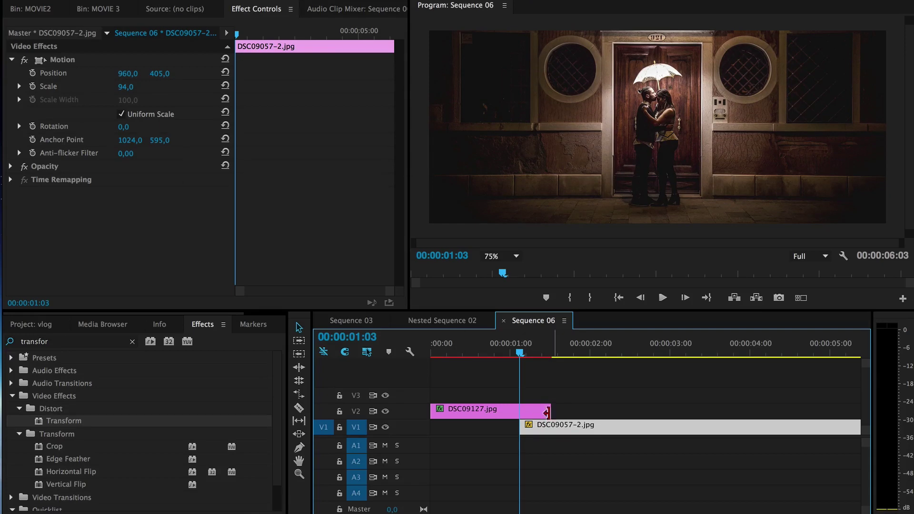
- Swap the clips so DSC09057-2.jpg sits on V2 above DSC09127.jpg on V1
{"action": "left_click", "coordinate": [545, 412]}
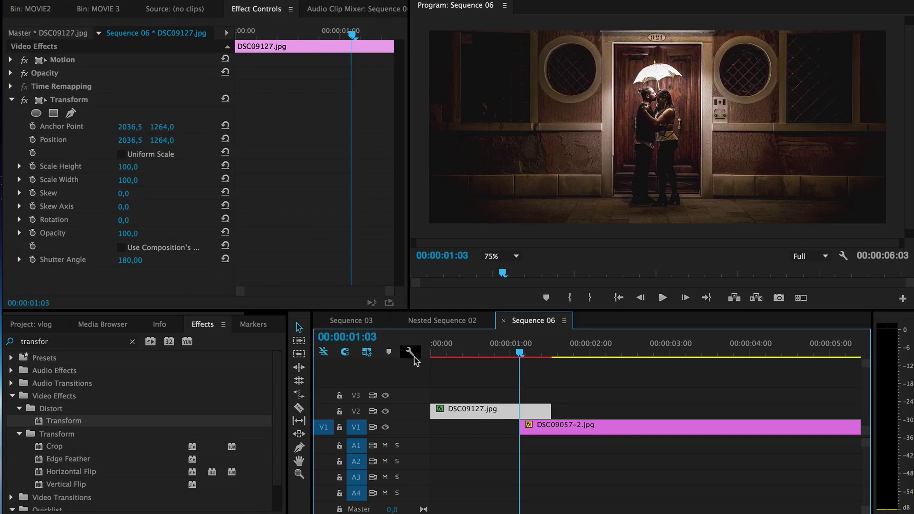
{"action": "left_click_drag", "start_coordinate": [553, 430], "coordinate": [552, 396]}
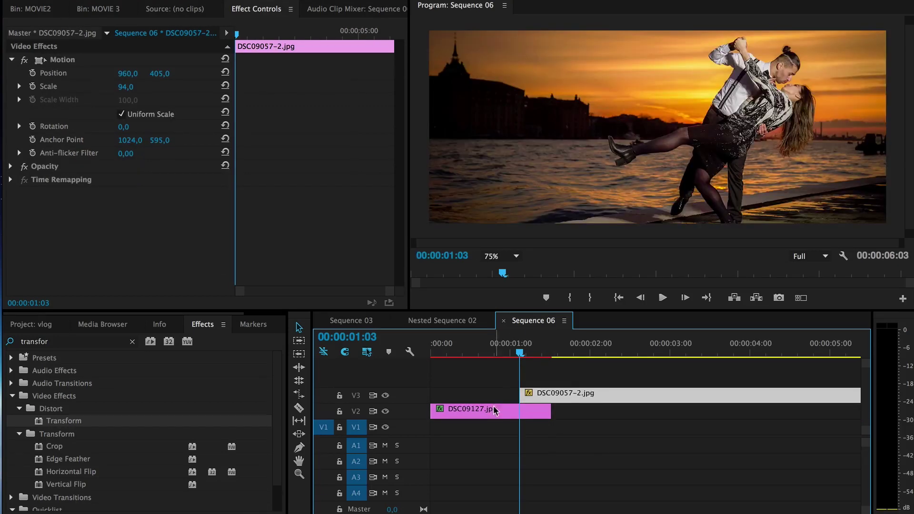
{"action": "left_click_drag", "start_coordinate": [496, 410], "coordinate": [495, 426]}
{"action": "left_click_drag", "start_coordinate": [538, 394], "coordinate": [540, 409]}
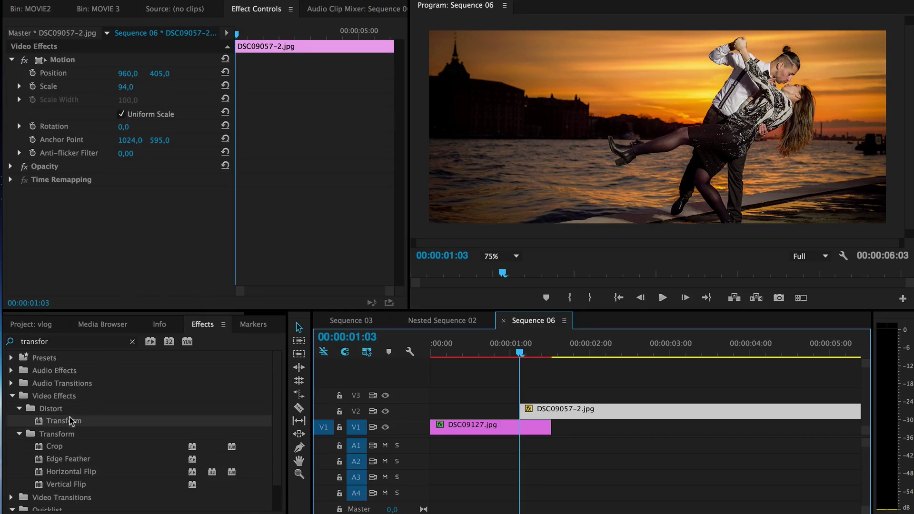
- Add a Transform effect to DSC09057-2.jpg with Shutter Angle 180, parking at 00:00:01:12
{"action": "left_click_drag", "start_coordinate": [69, 421], "coordinate": [78, 265]}
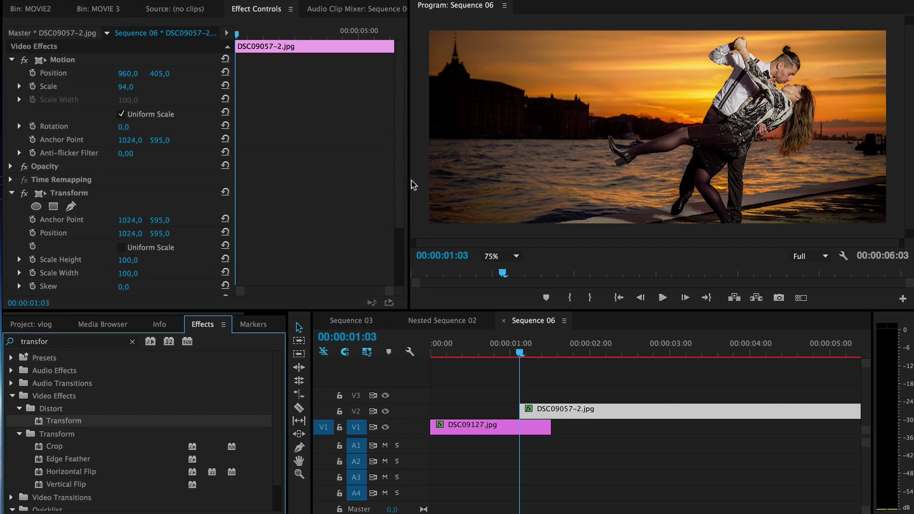
{"action": "scroll", "coordinate": [138, 266], "scroll_direction": "down", "scroll_amount": 5}
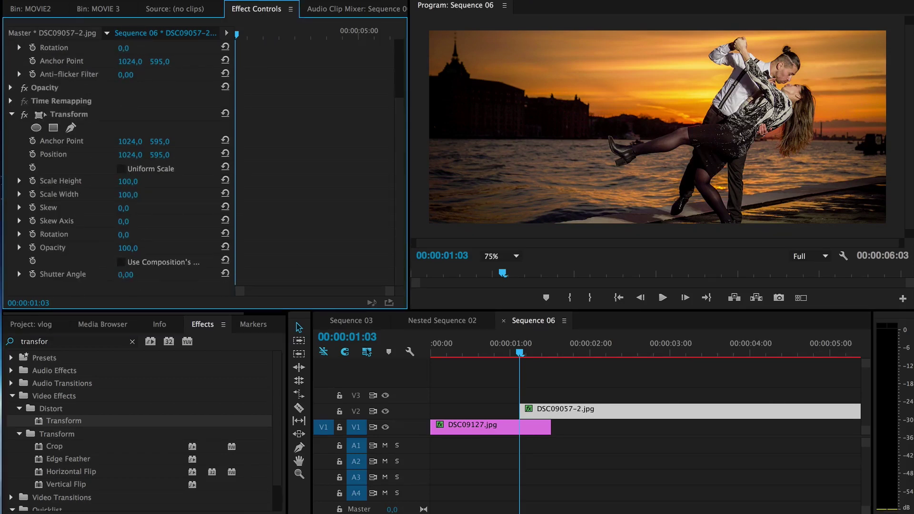
{"action": "left_click", "coordinate": [125, 274]}
{"action": "type", "text": "18"}
{"action": "key", "text": "Return"}
{"action": "left_click_drag", "start_coordinate": [538, 343], "coordinate": [550, 342]}
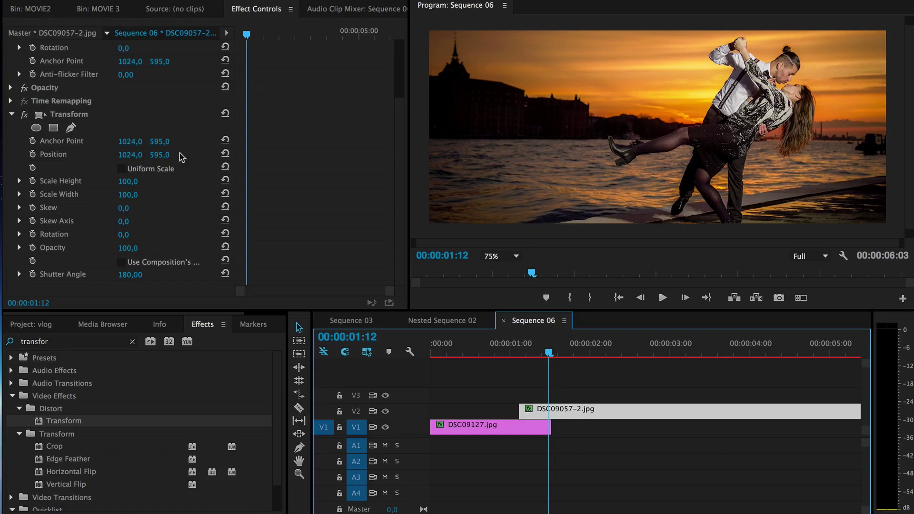
- Keyframe Position at 01:12 and push the photo off-screen left at 01:03
{"action": "left_click", "coordinate": [33, 154]}
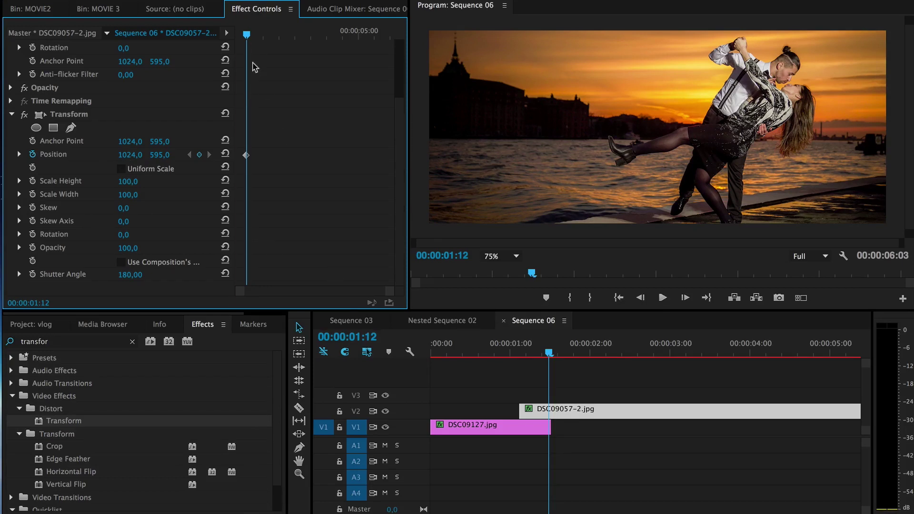
{"action": "left_click_drag", "start_coordinate": [246, 34], "coordinate": [236, 34]}
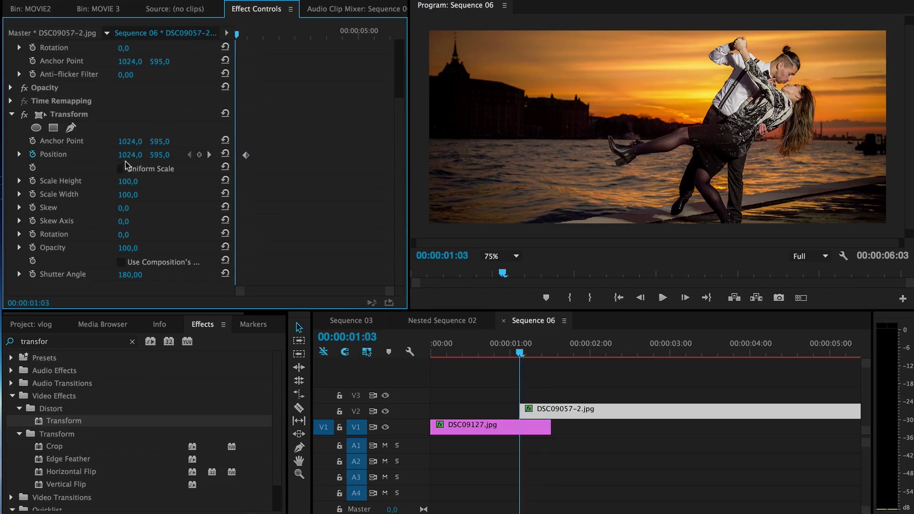
{"action": "left_click_drag", "start_coordinate": [123, 155], "coordinate": [56, 156]}
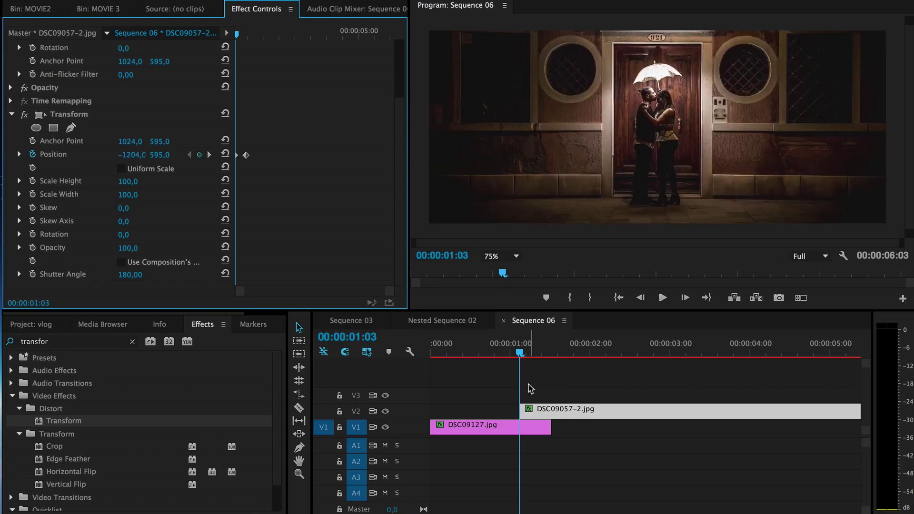
- Preview the slide-in transition by scrubbing and playing it from the clip's start
{"action": "left_click_drag", "start_coordinate": [497, 348], "coordinate": [541, 351]}
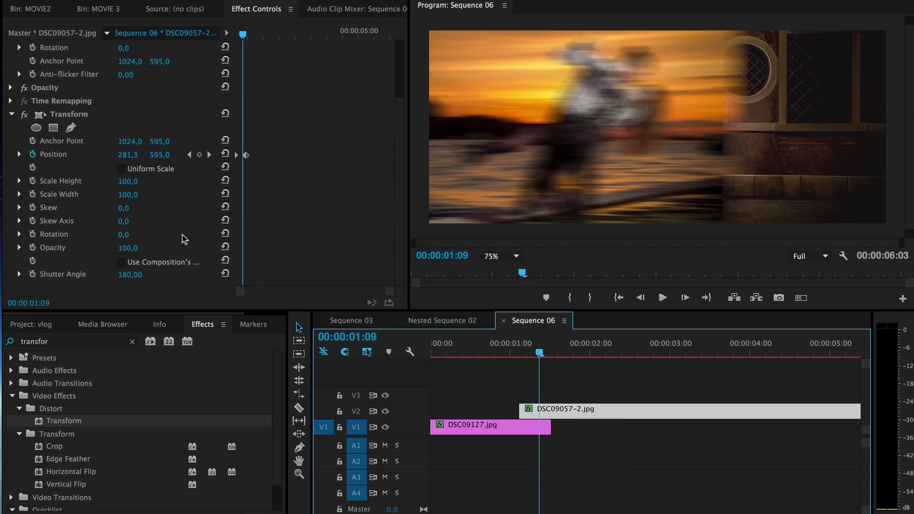
{"action": "left_click", "coordinate": [238, 34]}
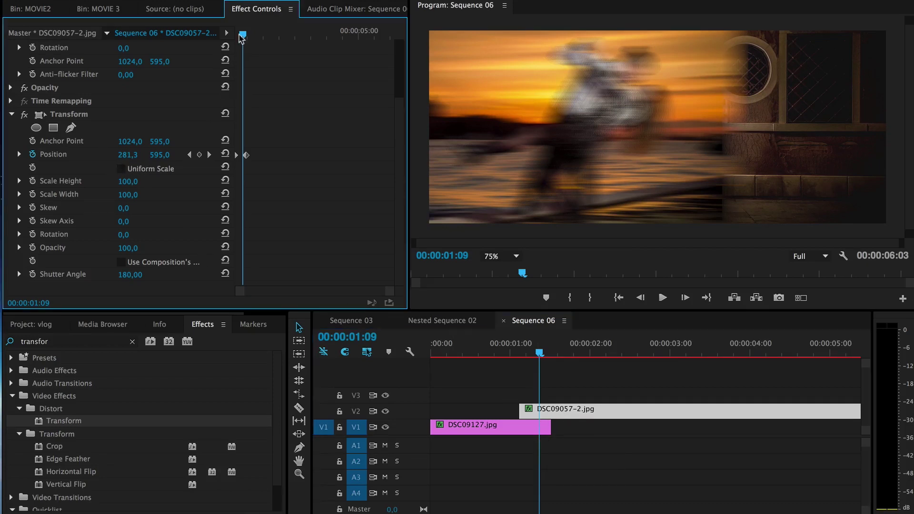
{"action": "key", "text": "space"}
{"action": "left_click_drag", "start_coordinate": [238, 38], "coordinate": [225, 30]}
{"action": "key", "text": "space"}
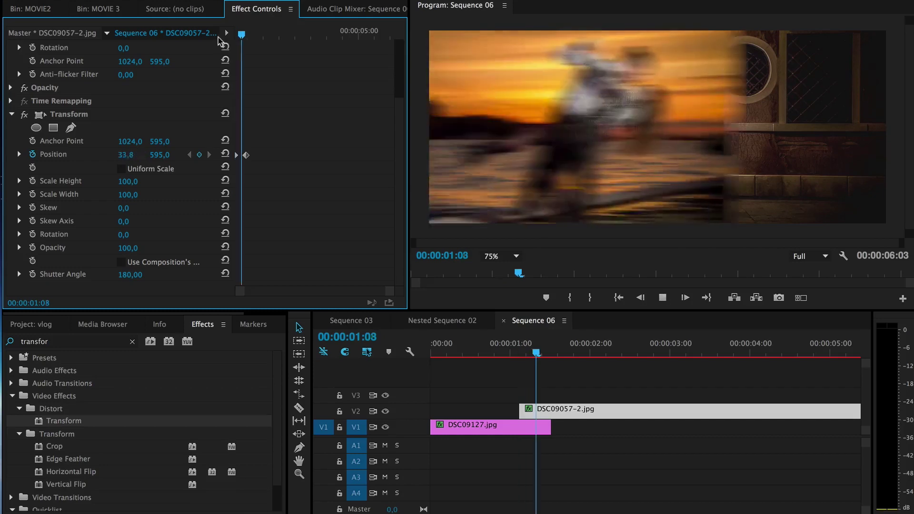
{"action": "key", "text": "space"}
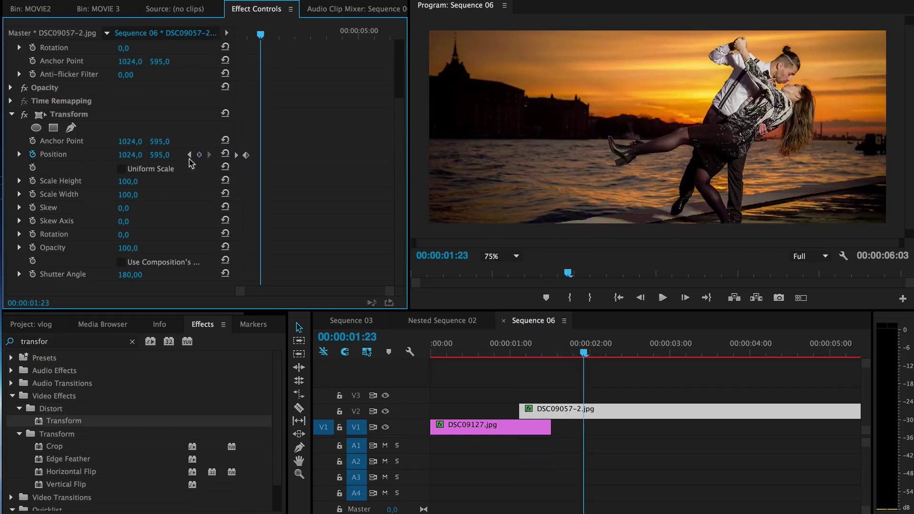
- Make the final Position keyframe Bezier and drag its velocity curve down toward 0
{"action": "left_click", "coordinate": [19, 155]}
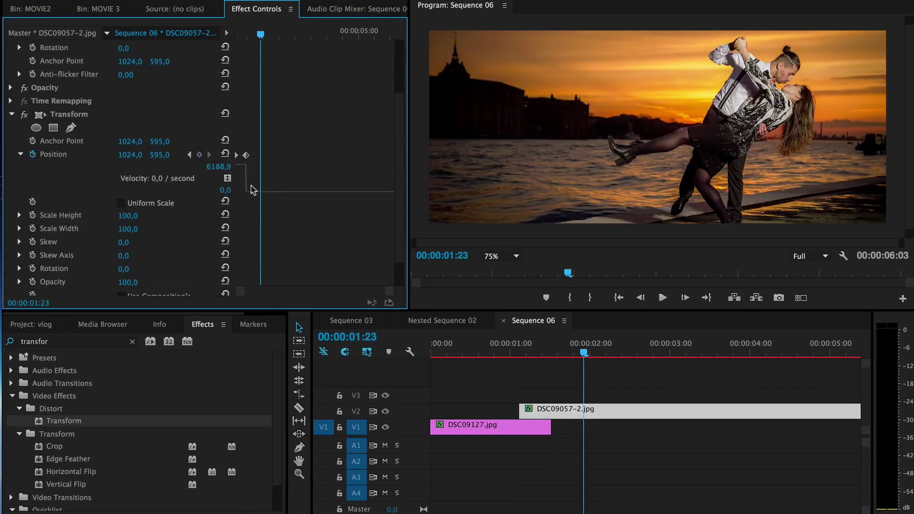
{"action": "left_click_drag", "start_coordinate": [389, 291], "coordinate": [216, 286]}
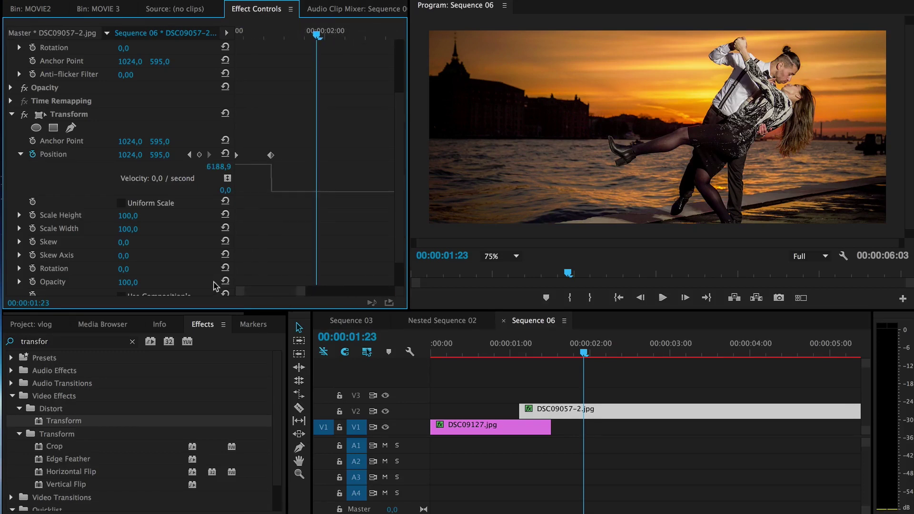
{"action": "right_click", "coordinate": [271, 155]}
{"action": "mouse_move", "coordinate": [380, 265]}
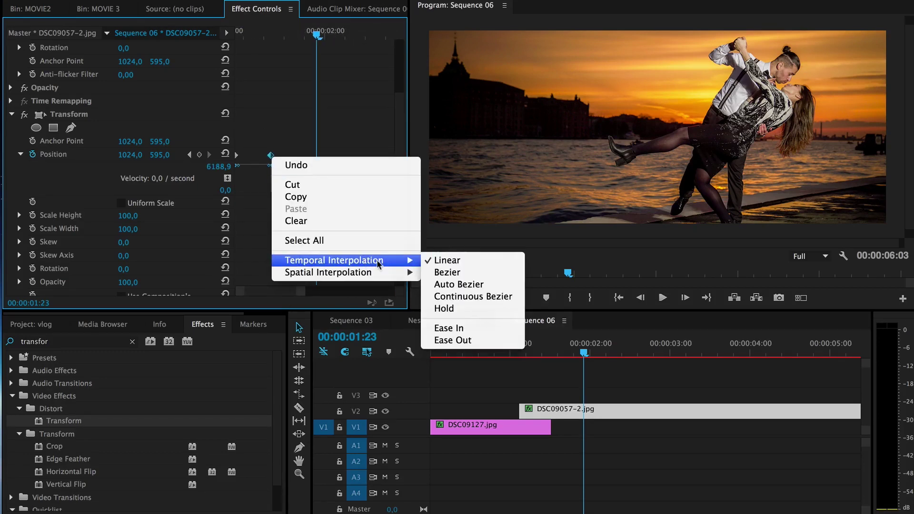
{"action": "left_click", "coordinate": [430, 271]}
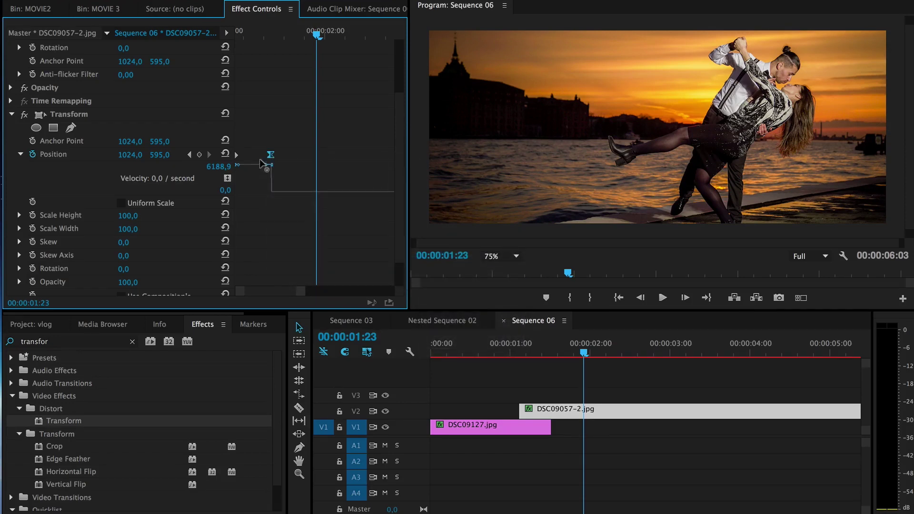
{"action": "left_click_drag", "start_coordinate": [260, 159], "coordinate": [258, 186]}
{"action": "mouse_move", "coordinate": [506, 344]}
{"action": "left_mouse_down"}
{"action": "mouse_move", "coordinate": [546, 344]}
{"action": "mouse_move", "coordinate": [504, 344]}
{"action": "left_mouse_up"}
{"action": "key", "text": "space"}
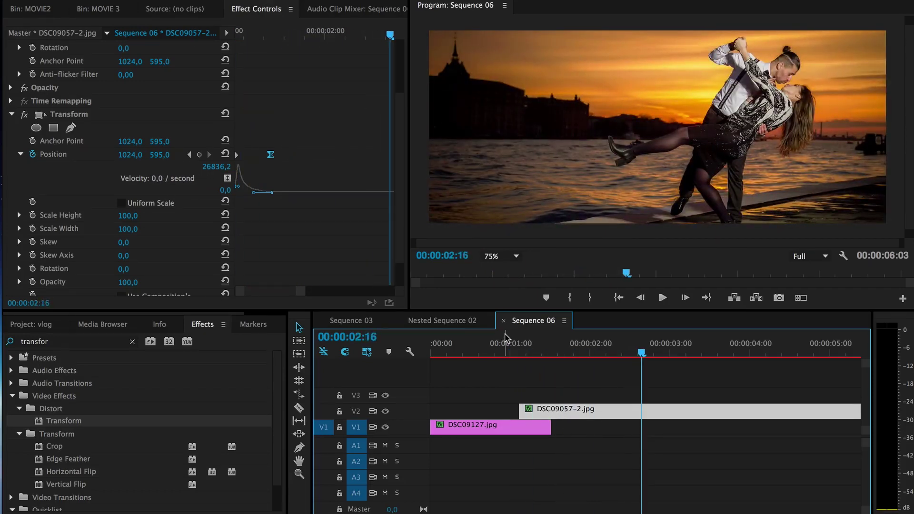
- Replay the eased slide-in from 01:00, then delete the Position keyframes, leaving 1024,0 595,0
{"action": "left_click", "coordinate": [509, 344]}
{"action": "key", "text": "space"}
{"action": "left_click", "coordinate": [511, 352]}
{"action": "key", "text": "space"}
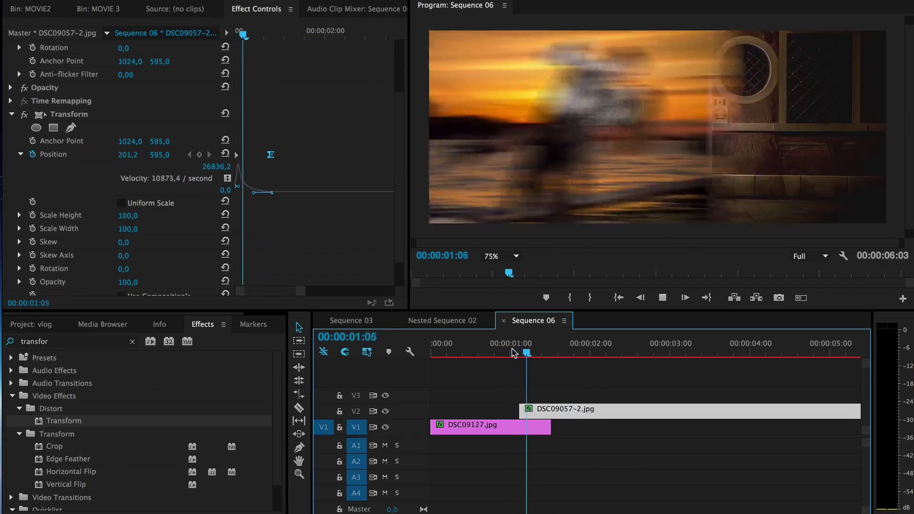
{"action": "key", "text": "space"}
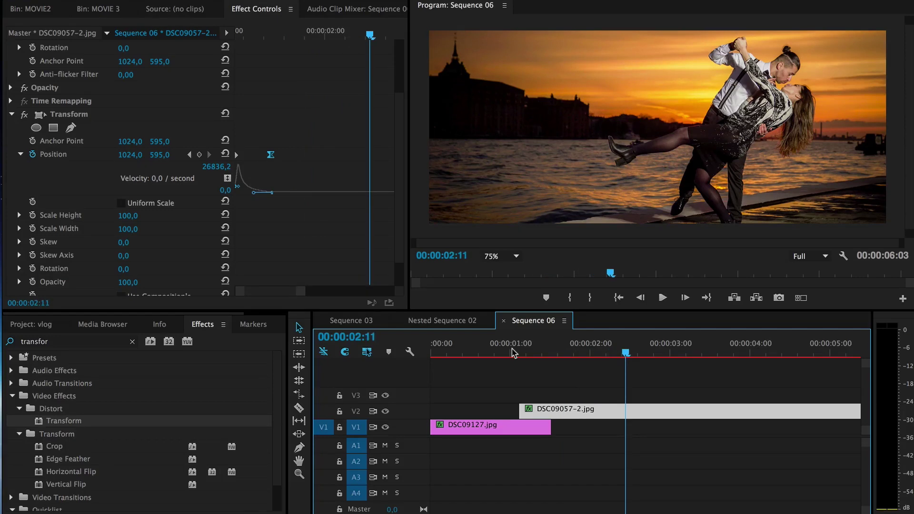
{"action": "left_click", "coordinate": [512, 351]}
{"action": "key", "text": "space"}
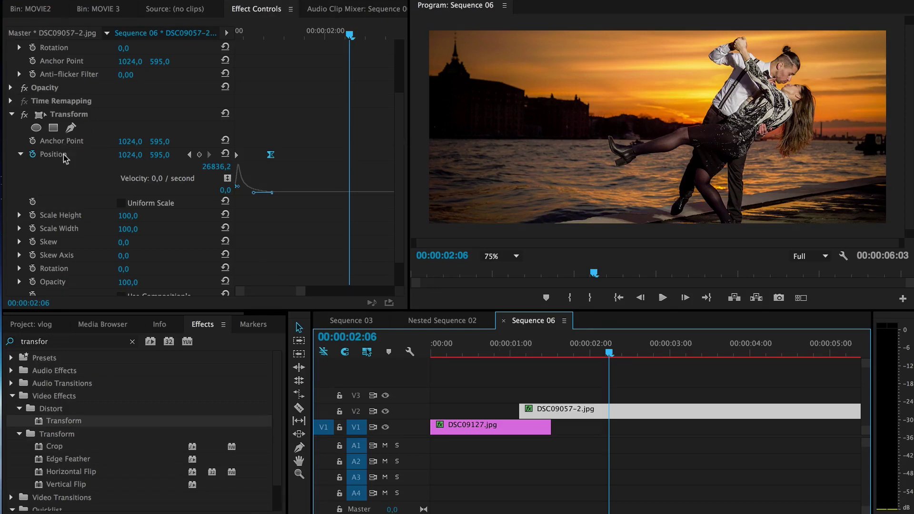
{"action": "left_click", "coordinate": [33, 154]}
{"action": "left_click", "coordinate": [543, 287]}
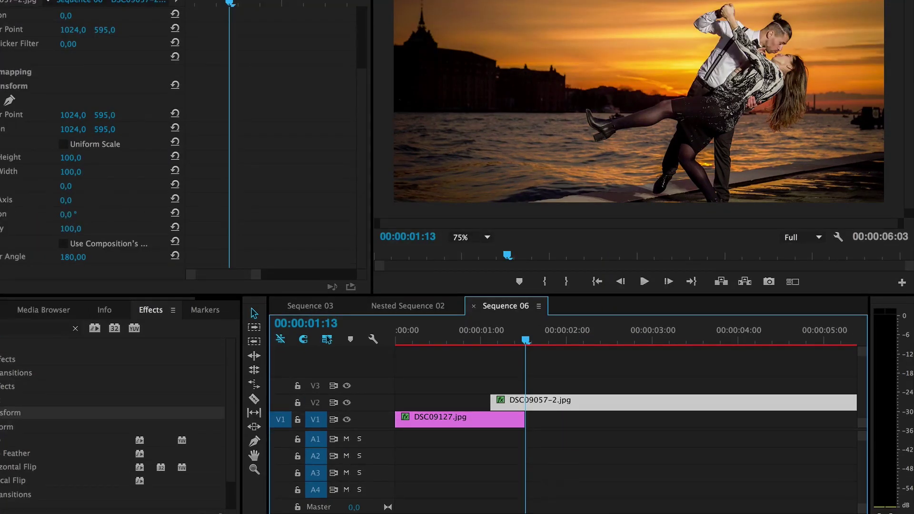
- Keyframe Rotation and Opacity at 01:13, then set Opacity 0 and Rotation 180° at 01:03
{"action": "left_click", "coordinate": [1, 213]}
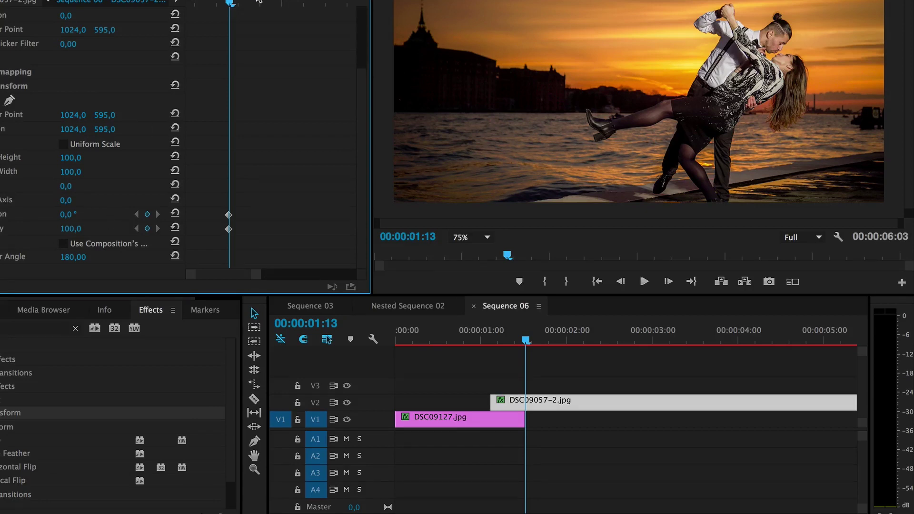
{"action": "left_click_drag", "start_coordinate": [230, 4], "coordinate": [185, 3]}
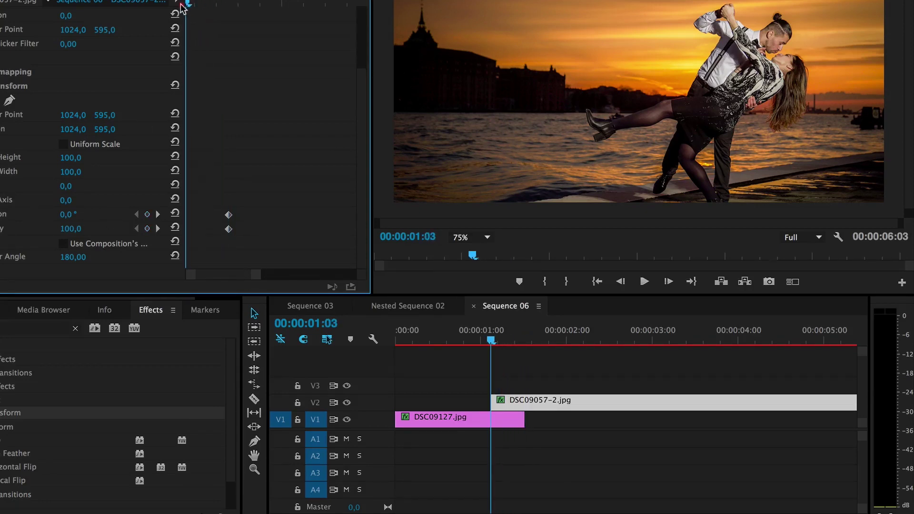
{"action": "left_click", "coordinate": [70, 229]}
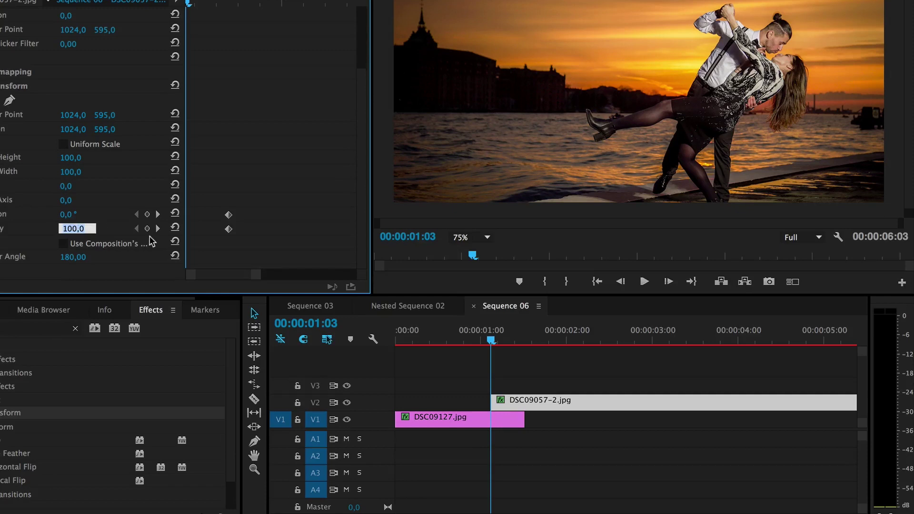
{"action": "type", "text": "0"}
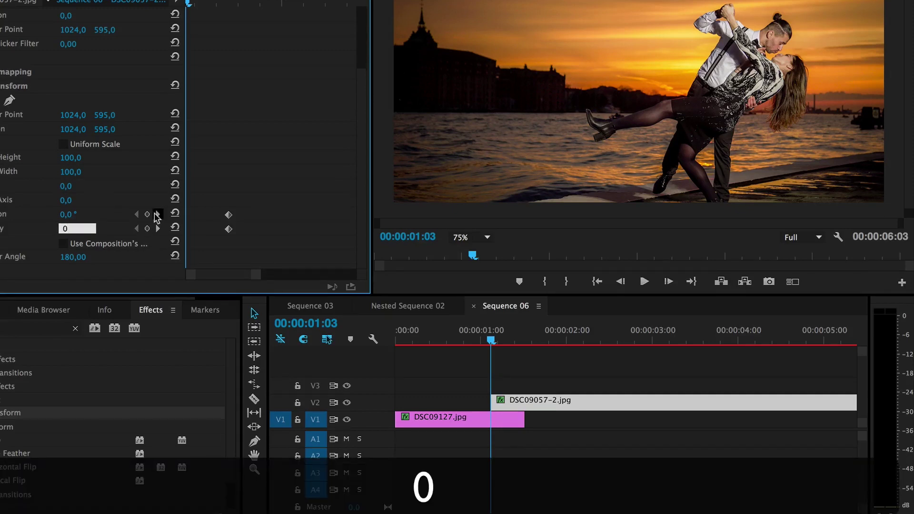
{"action": "key", "text": "Return"}
{"action": "left_click", "coordinate": [71, 214]}
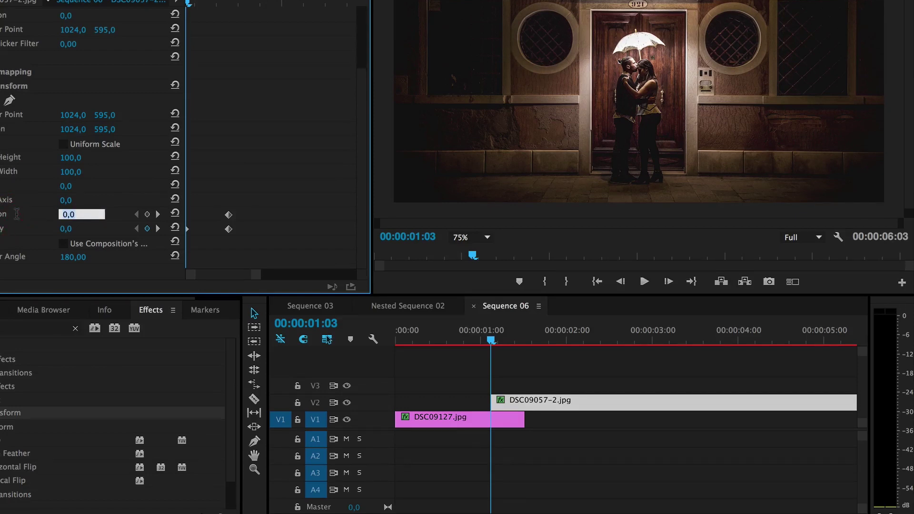
{"action": "type", "text": "180"}
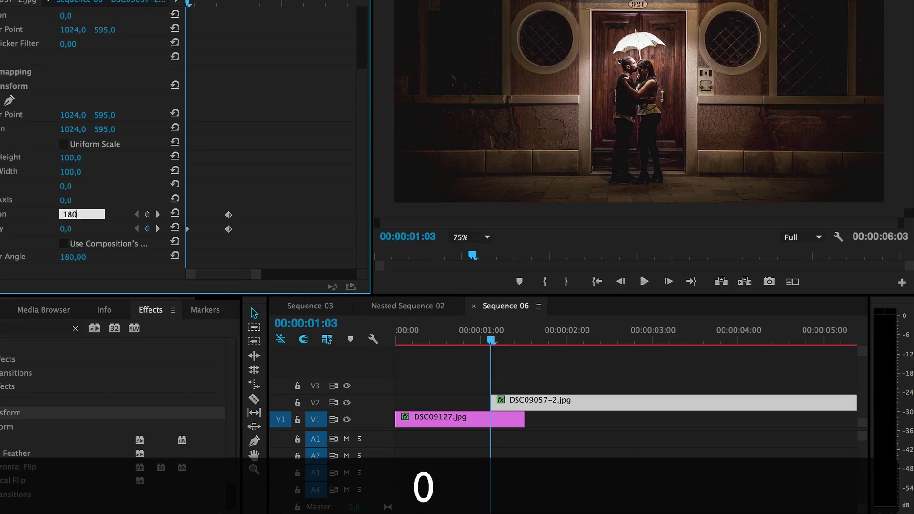
{"action": "key", "text": "Return"}
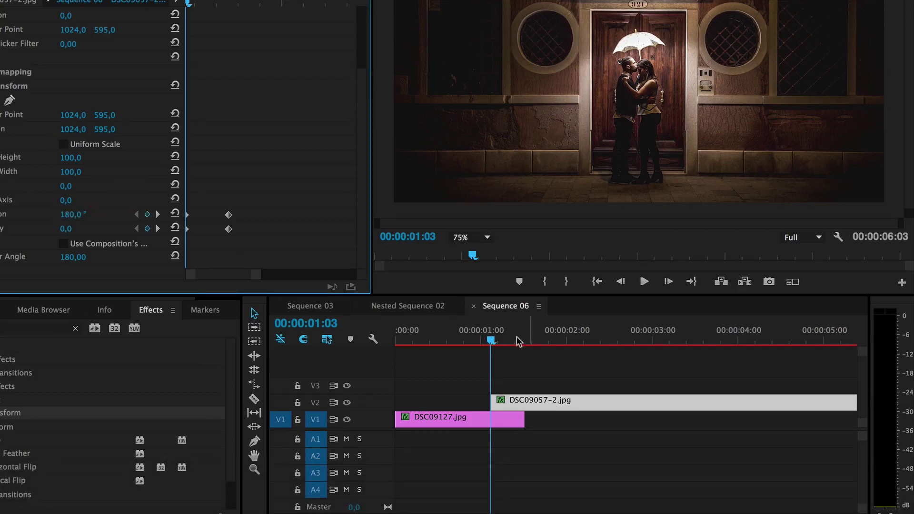
- Scrub and play the spin-and-fade transition, stopping around 01:06
{"action": "left_click", "coordinate": [493, 343]}
{"action": "left_click_drag", "start_coordinate": [493, 345], "coordinate": [526, 338]}
{"action": "key", "text": "space"}
{"action": "key", "text": "space"}
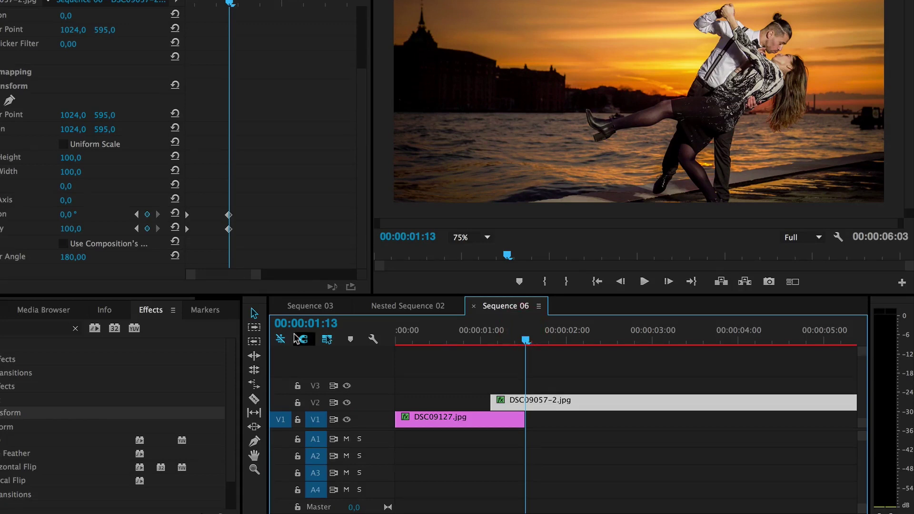
{"action": "left_click_drag", "start_coordinate": [491, 338], "coordinate": [522, 339]}
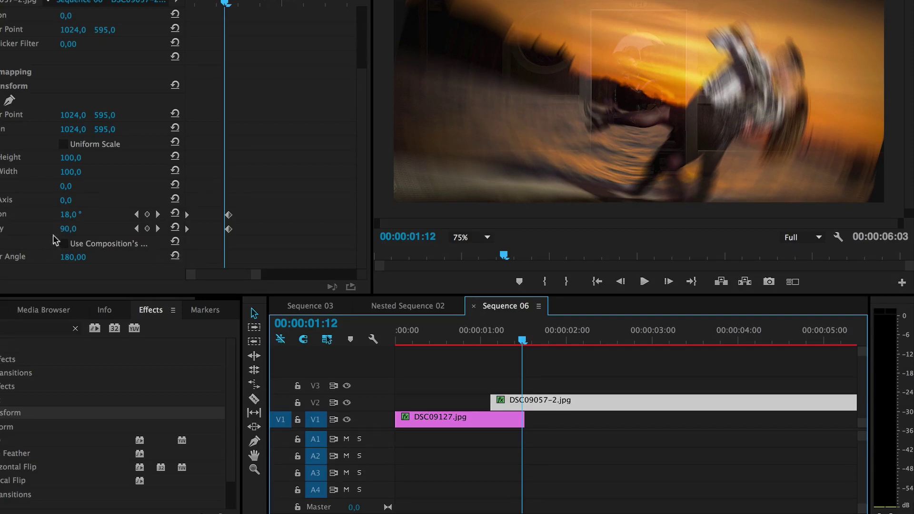
- Undo a trial Opacity 0 edit, then raise and dismiss the delete-existing-keyframes warning
{"action": "left_click", "coordinate": [67, 228]}
{"action": "type", "text": "0"}
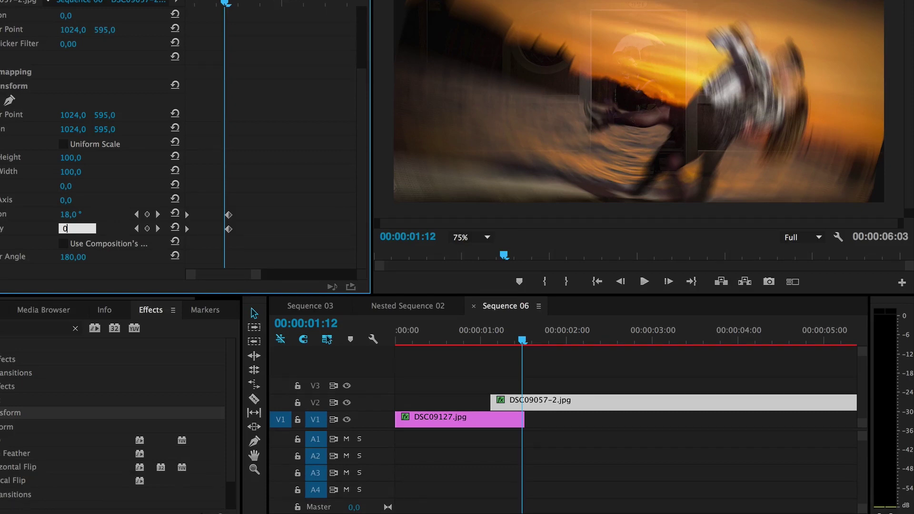
{"action": "key", "text": "super+z"}
{"action": "left_click", "coordinate": [1, 224]}
{"action": "left_click", "coordinate": [479, 268]}
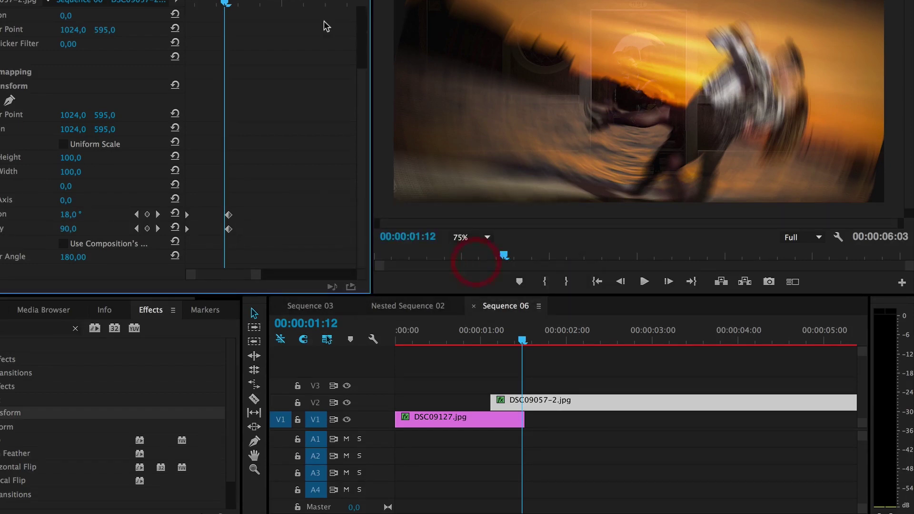
{"action": "left_click", "coordinate": [251, 4]}
- Delete the V2 photo's Rotation keyframes and turn on Uniform Scale at 01:13
{"action": "left_click", "coordinate": [1, 229]}
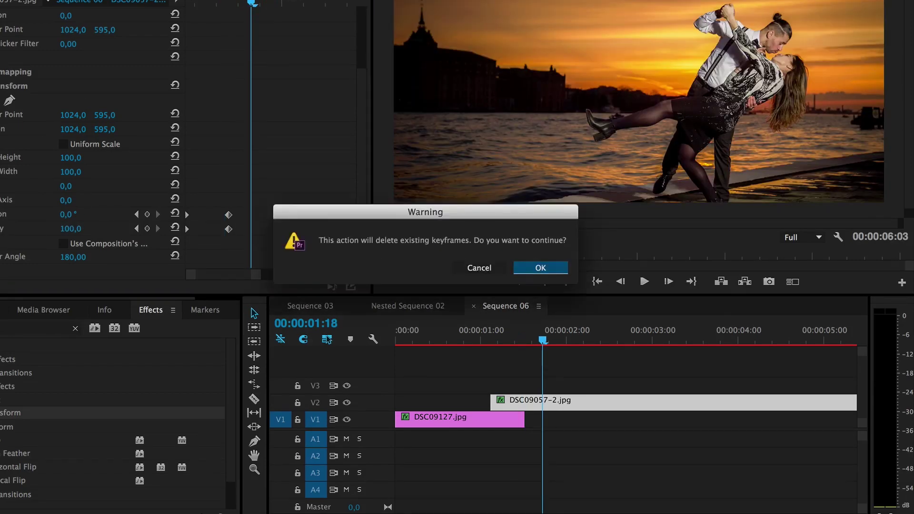
{"action": "left_click", "coordinate": [539, 268]}
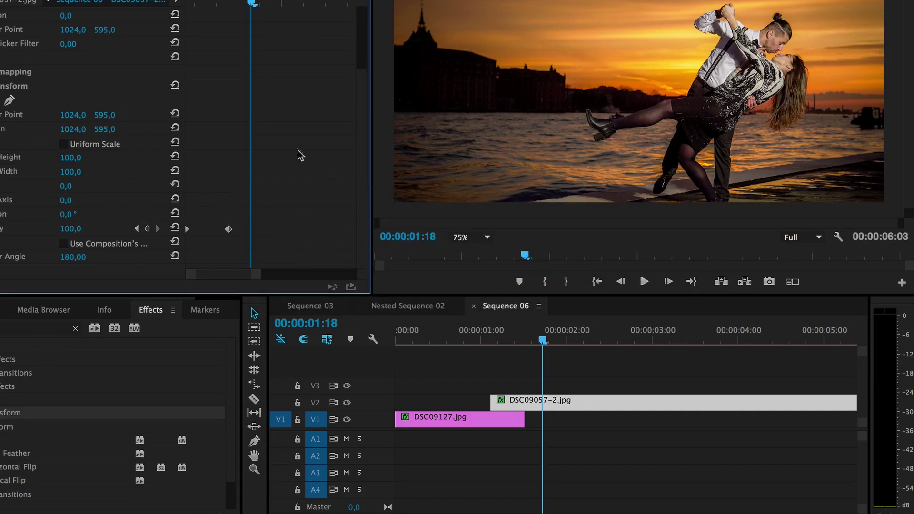
{"action": "left_click_drag", "start_coordinate": [252, 4], "coordinate": [231, 8]}
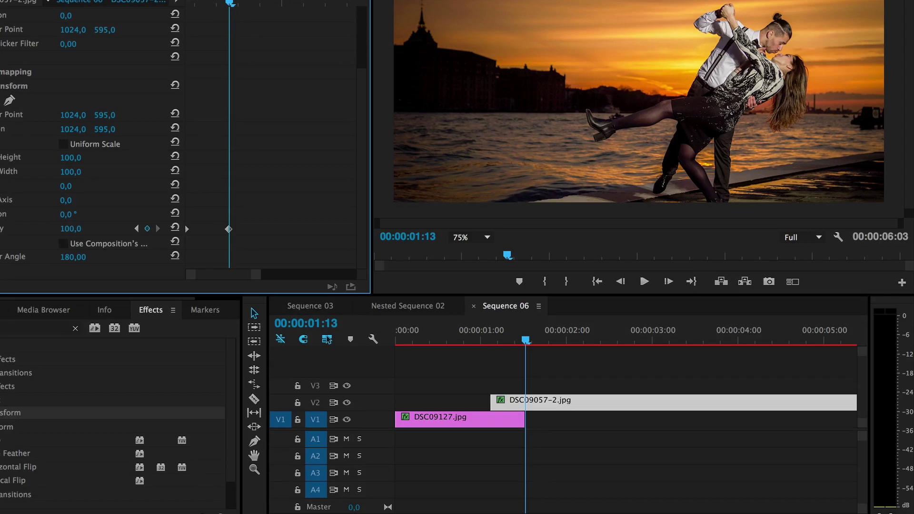
{"action": "left_click", "coordinate": [63, 144]}
- Keyframe Transform Scale at 300 at the clip start (01:03), then preview the zoom
{"action": "left_click_drag", "start_coordinate": [230, 3], "coordinate": [169, 6]}
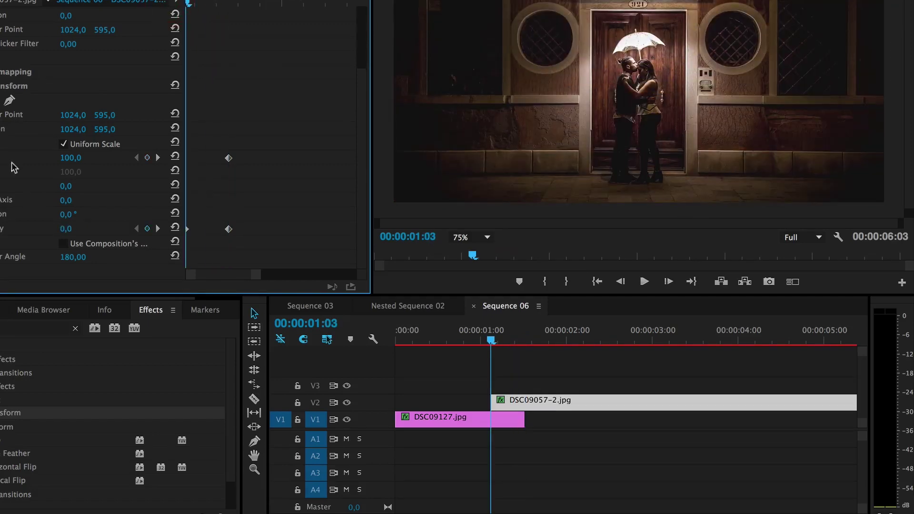
{"action": "left_click", "coordinate": [70, 157]}
{"action": "type", "text": "3"}
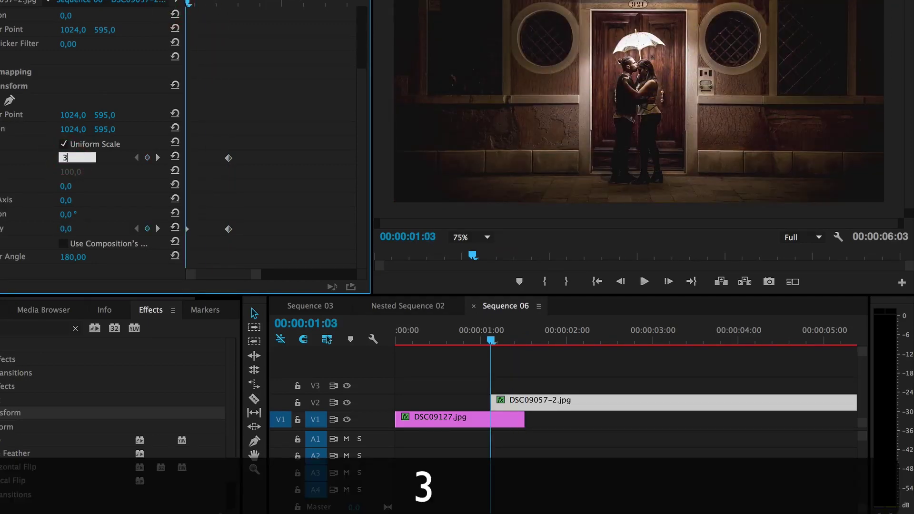
{"action": "type", "text": "000"}
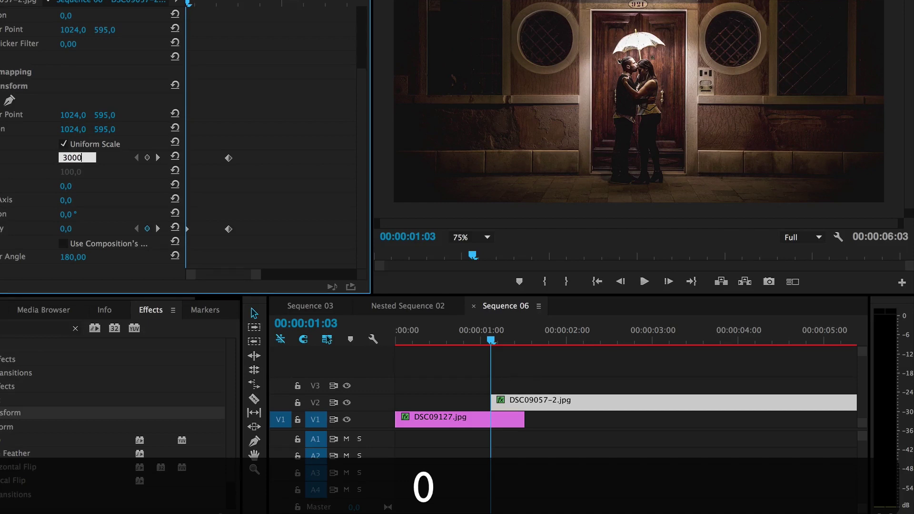
{"action": "key", "text": "Return"}
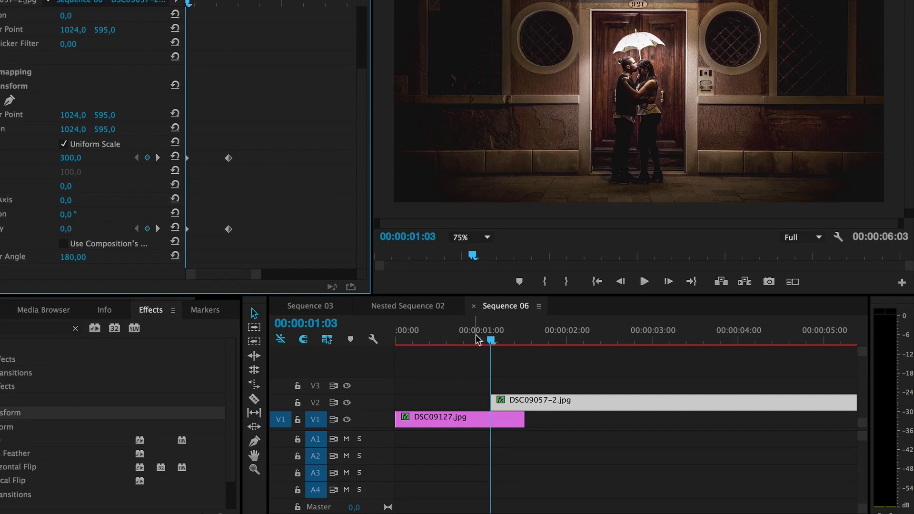
{"action": "left_click_drag", "start_coordinate": [476, 336], "coordinate": [512, 336]}
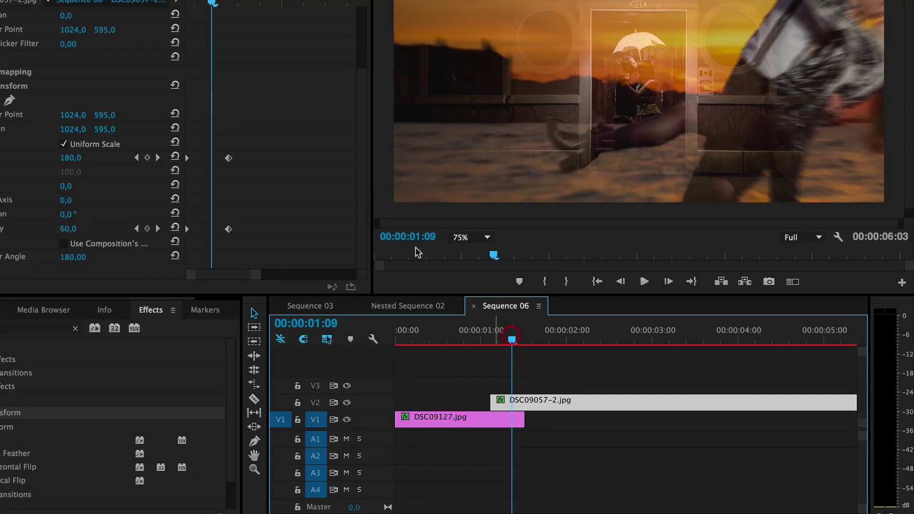
- Give the 01:13 Scale keyframe Bezier easing with a steepened velocity curve, then preview it
{"action": "left_click_drag", "start_coordinate": [212, 3], "coordinate": [230, 9]}
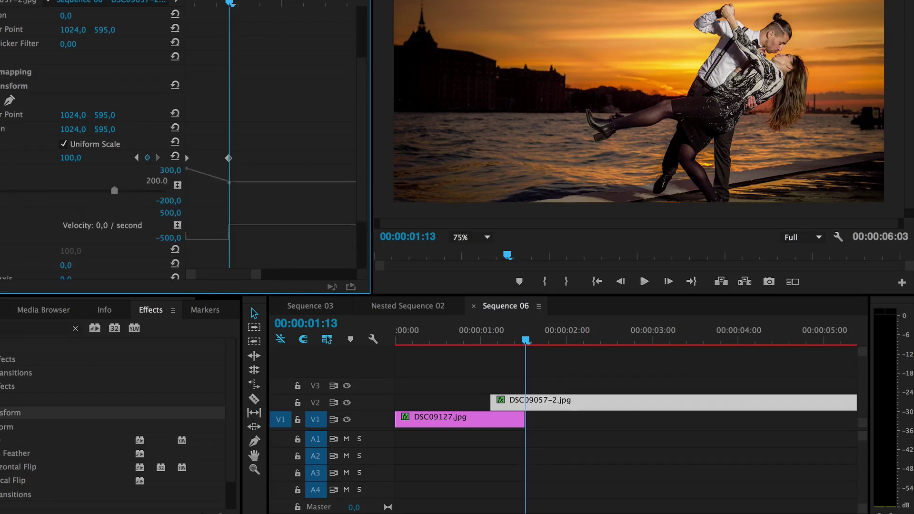
{"action": "right_click", "coordinate": [231, 159]}
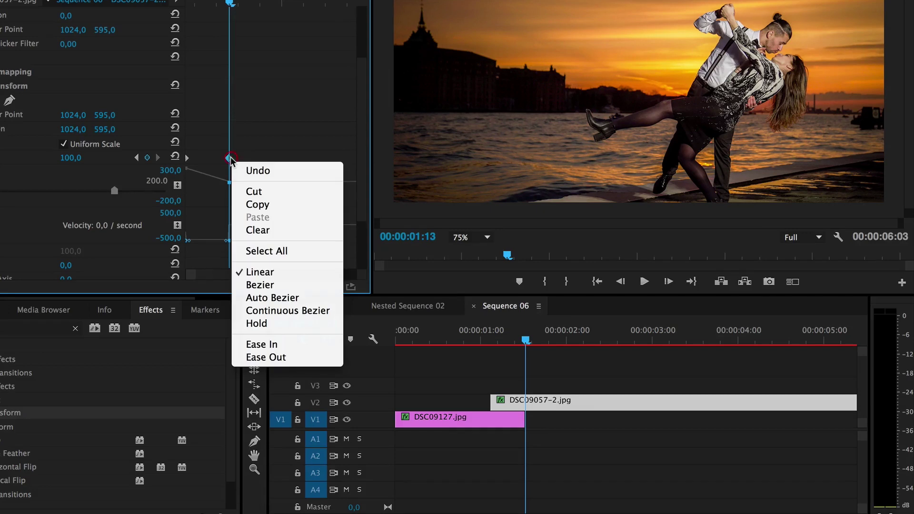
{"action": "left_click", "coordinate": [308, 285]}
{"action": "left_click_drag", "start_coordinate": [231, 191], "coordinate": [180, 181]}
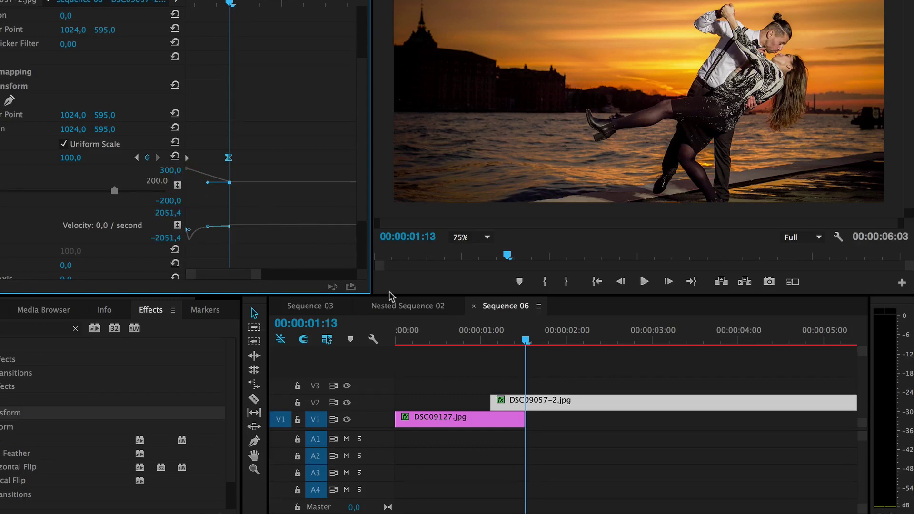
{"action": "left_click_drag", "start_coordinate": [483, 340], "coordinate": [504, 339]}
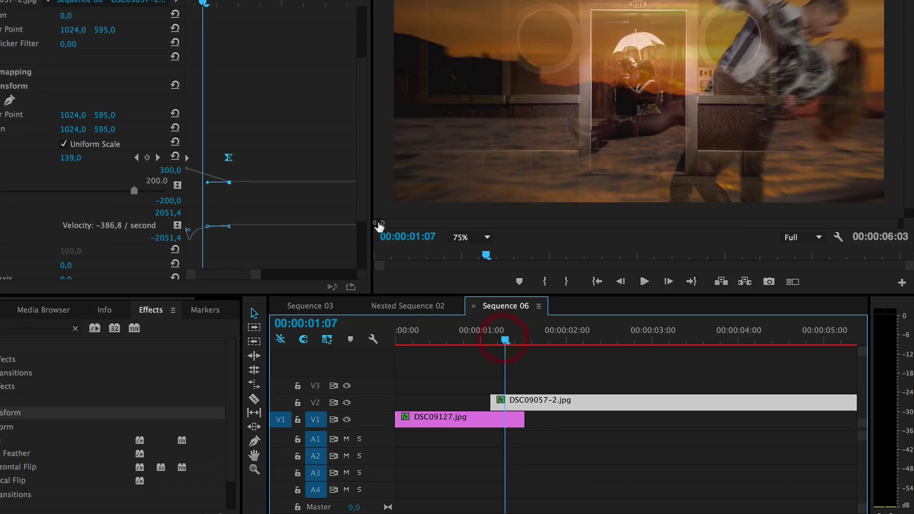
- Set the 01:13 Opacity keyframe to Bezier, reshape its easing curve, and return to the start
{"action": "scroll", "coordinate": [360, 222], "scroll_direction": "down", "scroll_amount": 1}
{"action": "scroll", "coordinate": [361, 222], "scroll_direction": "down", "scroll_amount": 5}
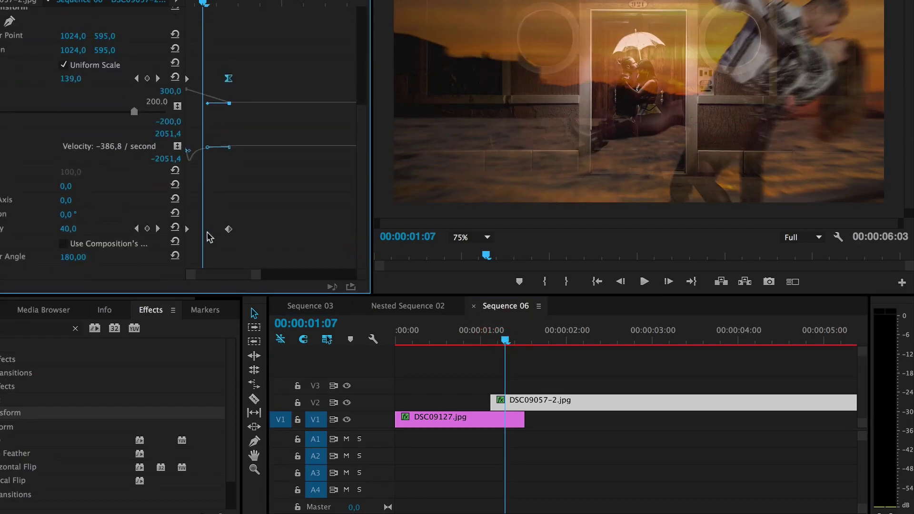
{"action": "right_click", "coordinate": [228, 230]}
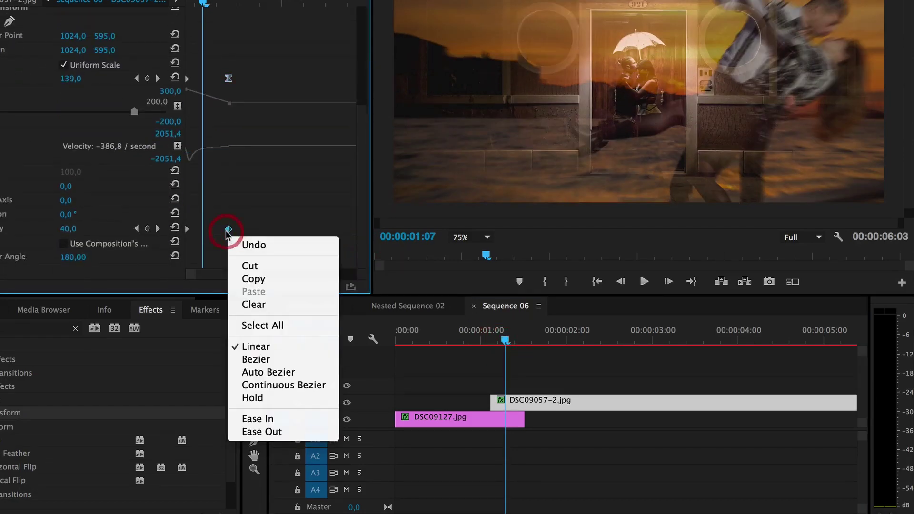
{"action": "left_click", "coordinate": [261, 358]}
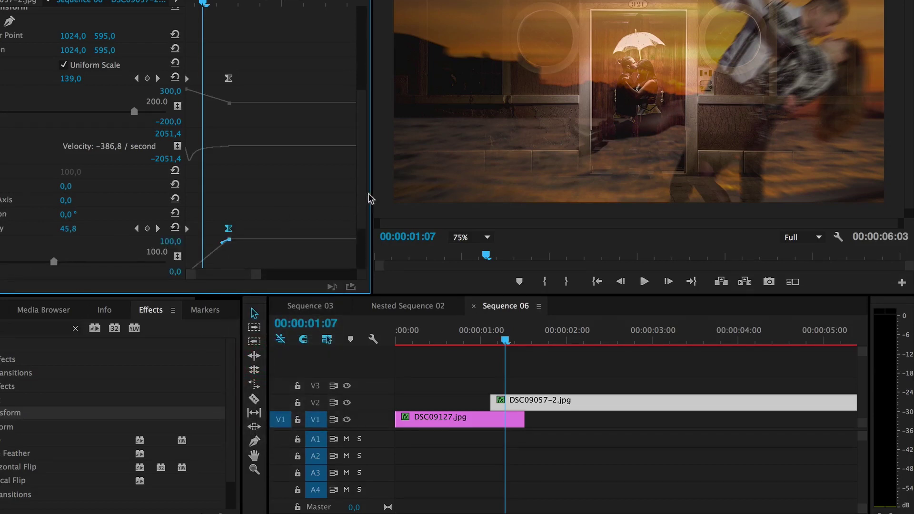
{"action": "scroll", "coordinate": [370, 198], "scroll_direction": "down", "scroll_amount": 3}
{"action": "left_click_drag", "start_coordinate": [222, 162], "coordinate": [192, 157]}
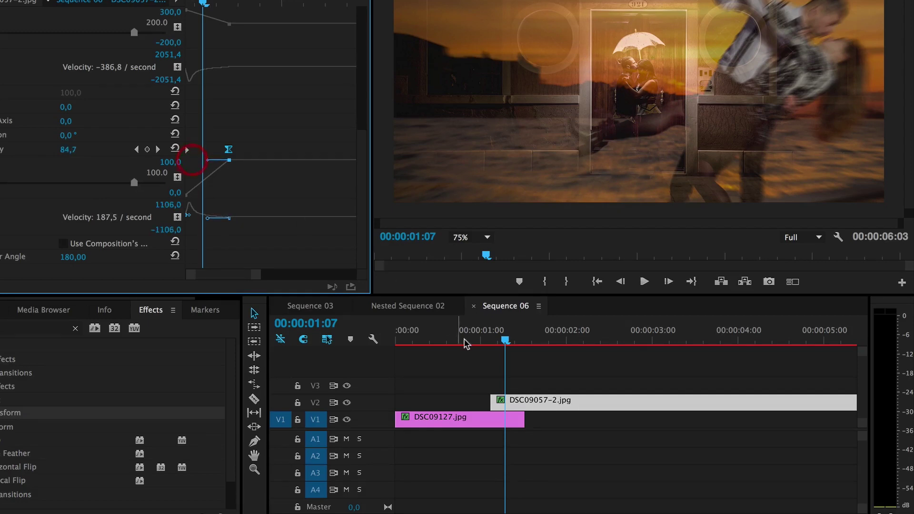
{"action": "left_click", "coordinate": [396, 339]}
{"action": "left_click_drag", "start_coordinate": [398, 340], "coordinate": [503, 343]}
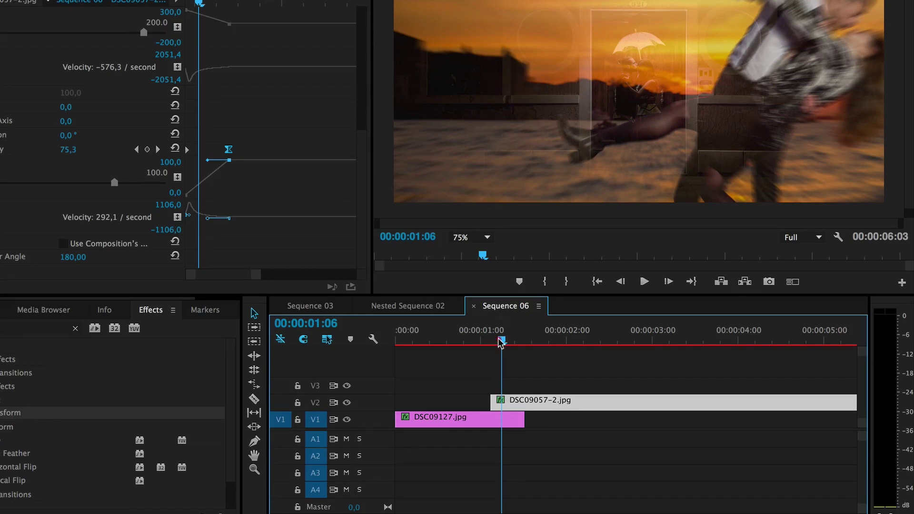
{"action": "left_click_drag", "start_coordinate": [500, 343], "coordinate": [509, 342]}
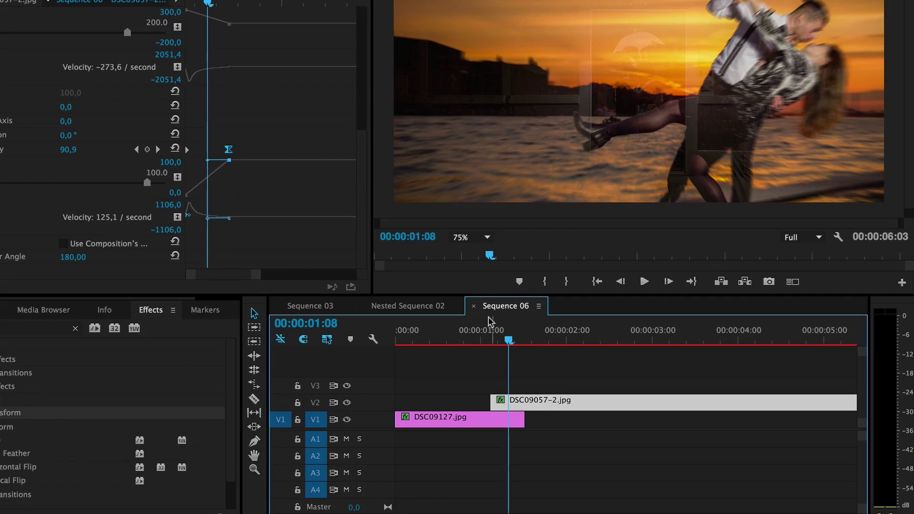
{"action": "left_click", "coordinate": [482, 330]}
{"action": "left_click_drag", "start_coordinate": [484, 332], "coordinate": [443, 311]}
{"action": "key", "text": "space"}
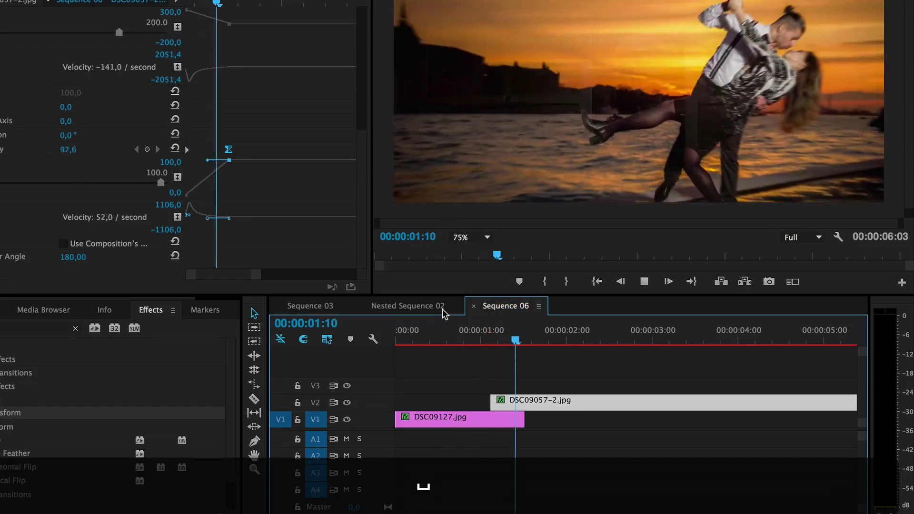
{"action": "key", "text": "space"}
{"action": "left_click_drag", "start_coordinate": [475, 329], "coordinate": [556, 334]}
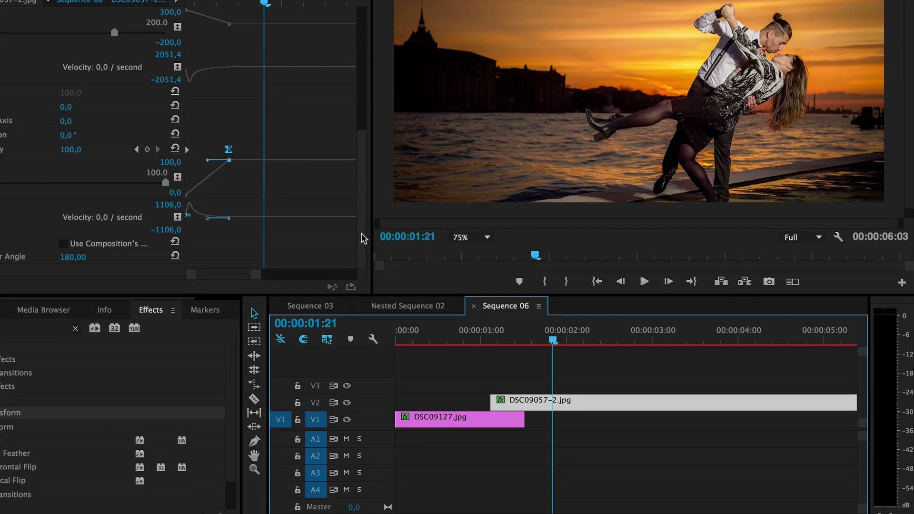
{"action": "left_click_drag", "start_coordinate": [363, 236], "coordinate": [359, 124]}
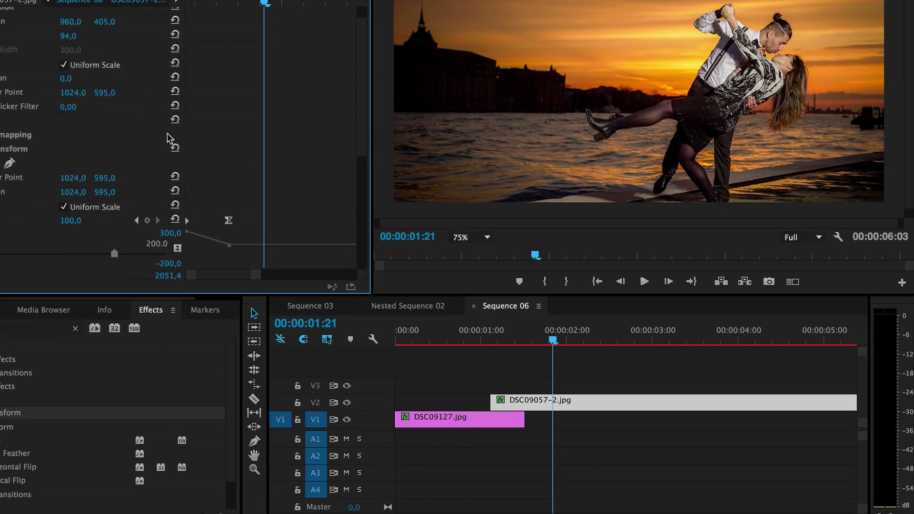